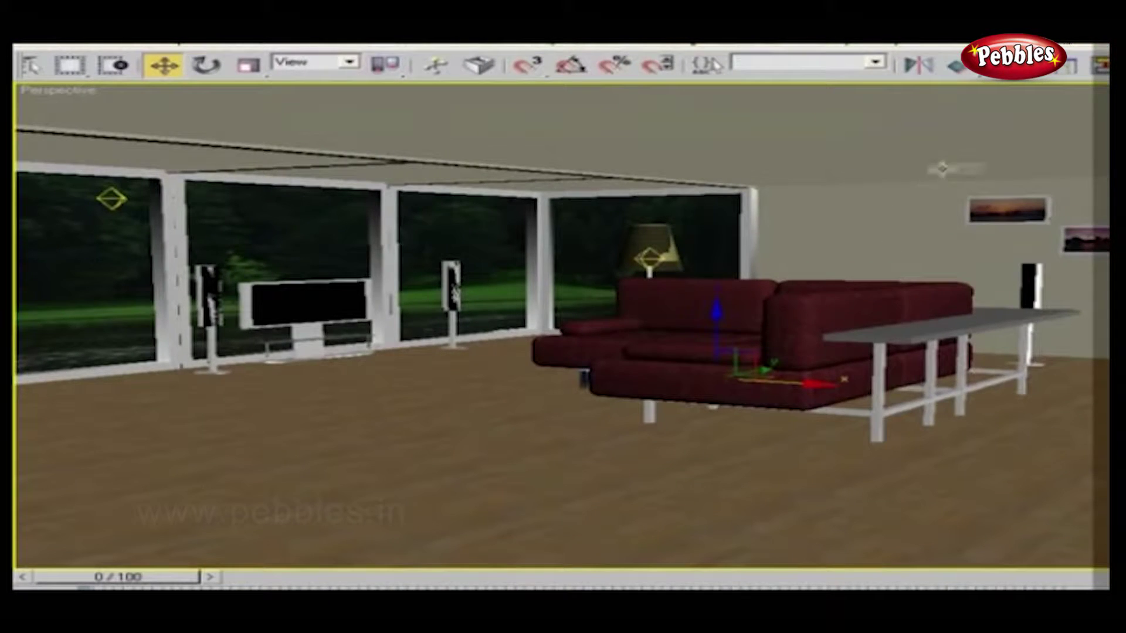
- Open the Layer Manager, move it clear of the scene, and expand layer 0 (default) to list its objects
left_click(967, 69)
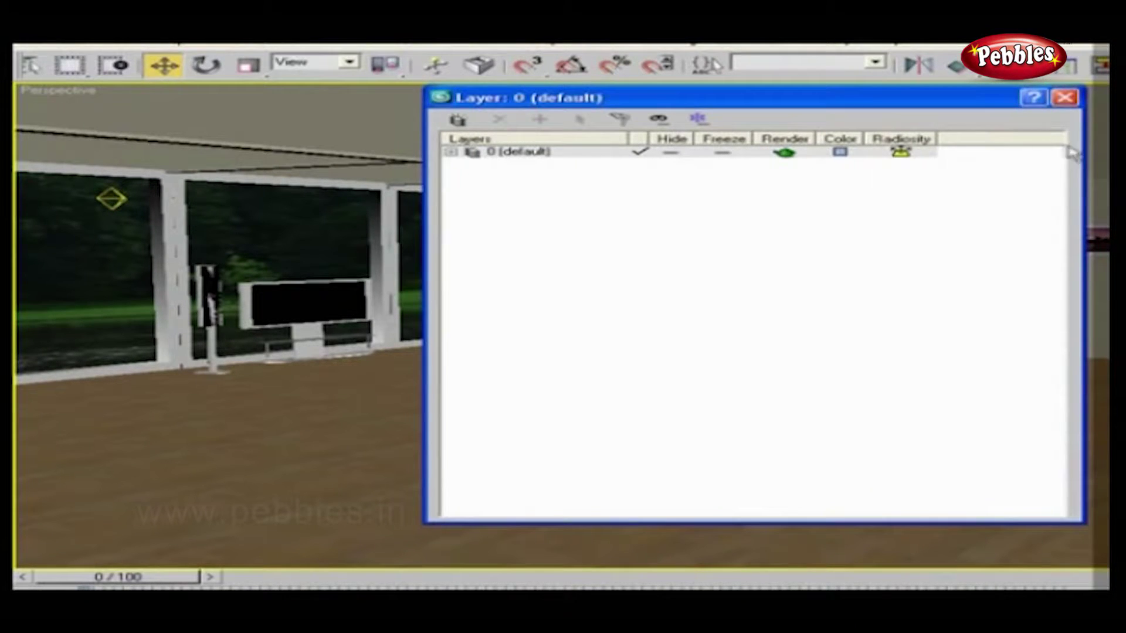
left_click(1090, 147)
left_click_drag(1088, 147, 967, 146)
left_click_drag(645, 98, 938, 98)
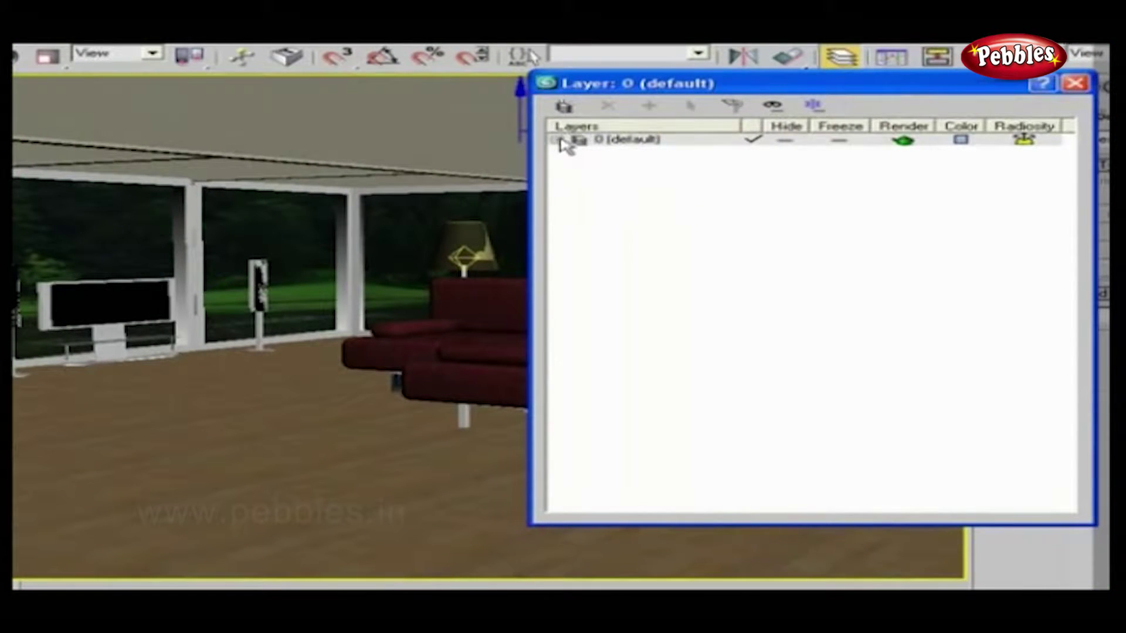
left_click(559, 141)
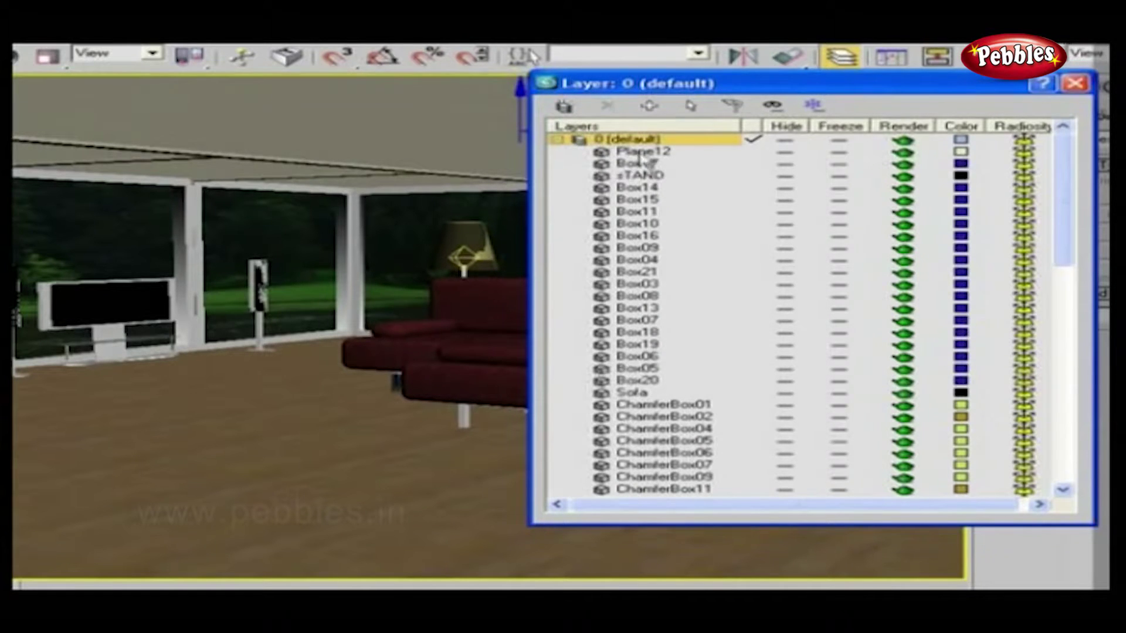
left_click_drag(1065, 241, 1065, 199)
left_click(786, 393)
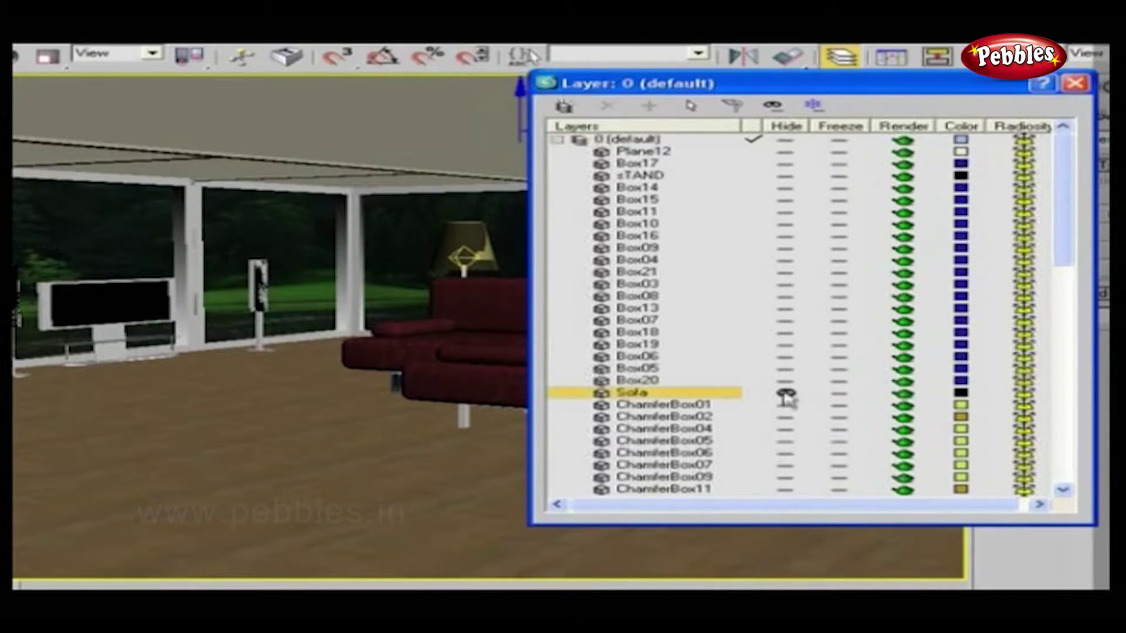
left_click_drag(819, 87, 848, 84)
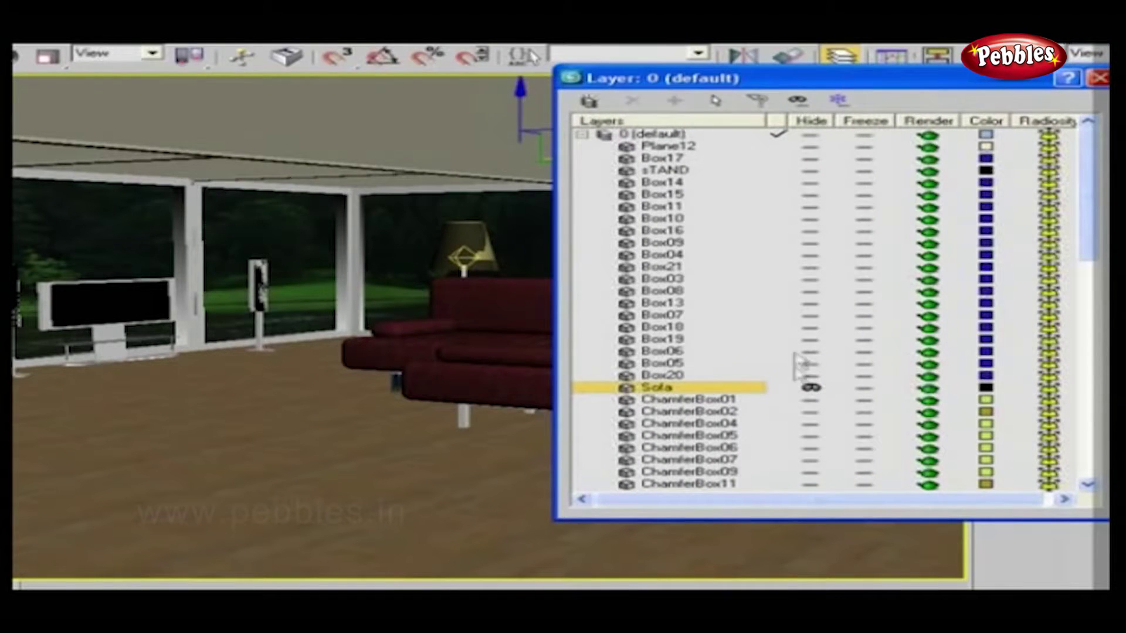
left_click(810, 388)
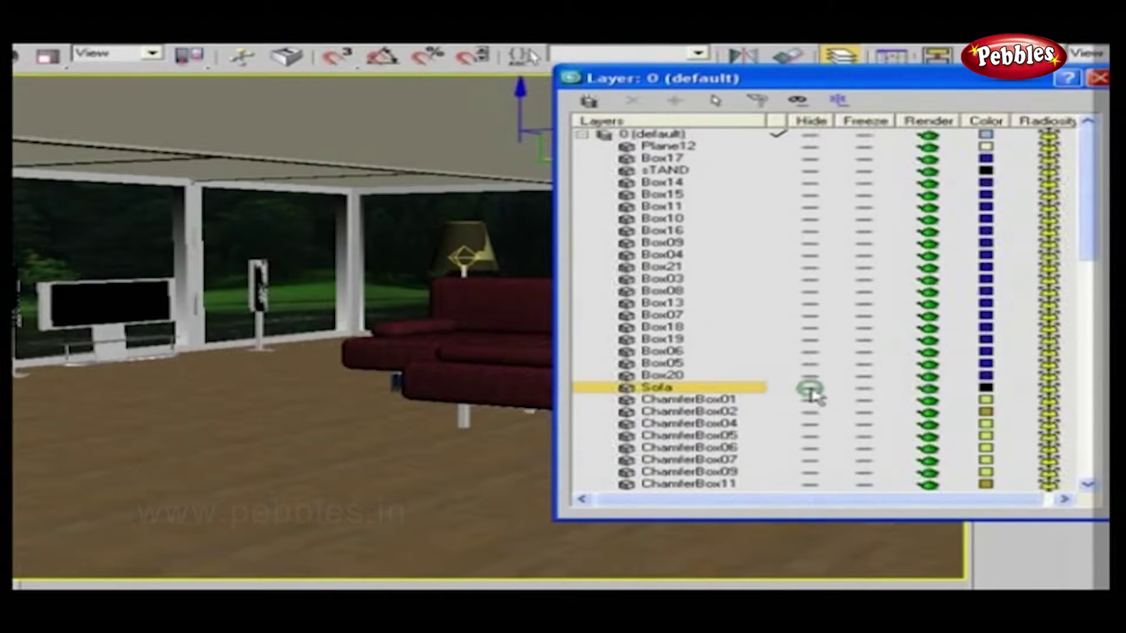
left_click(866, 135)
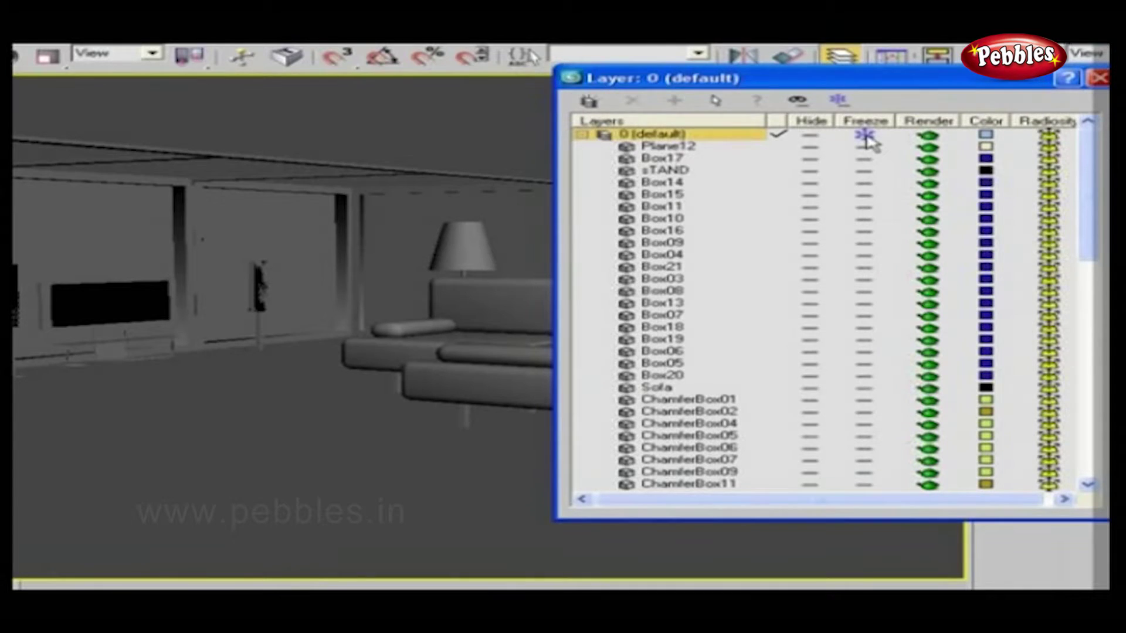
left_click(866, 135)
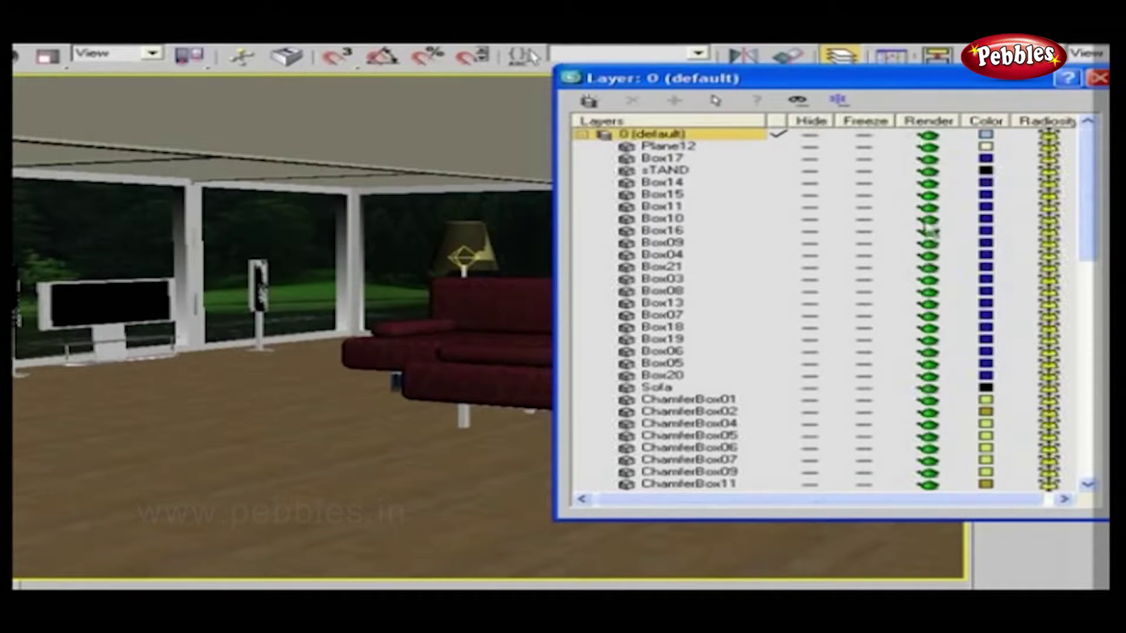
- Turn off rendering for Box11, Box03, Box19 and Box20, then test-render the perspective view
left_click(928, 207)
left_click(928, 279)
left_click(928, 339)
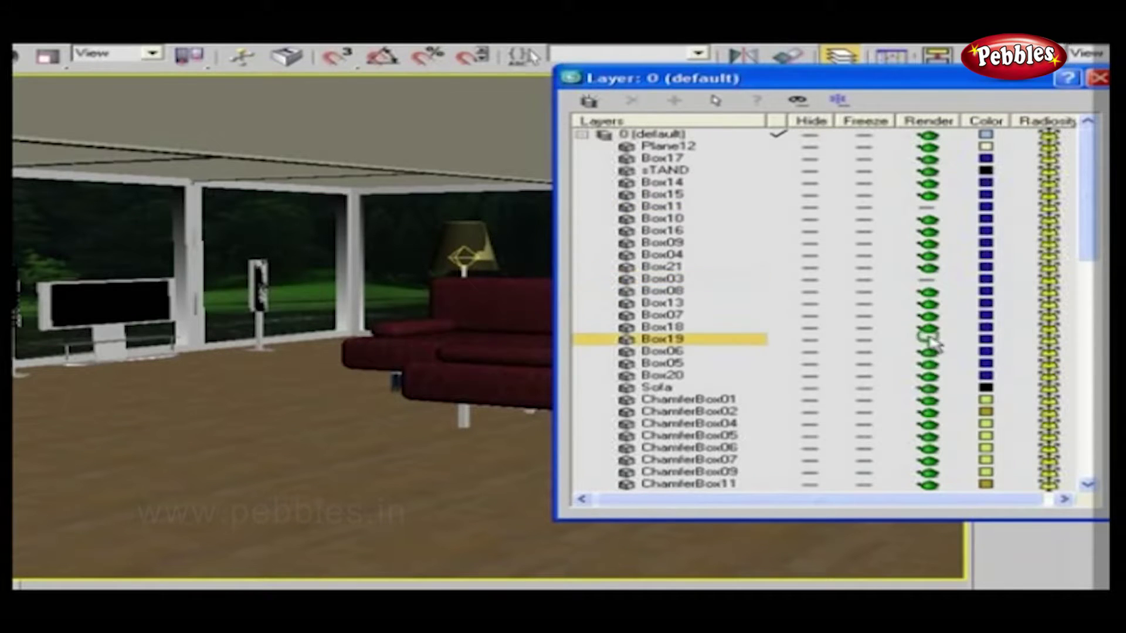
left_click(928, 375)
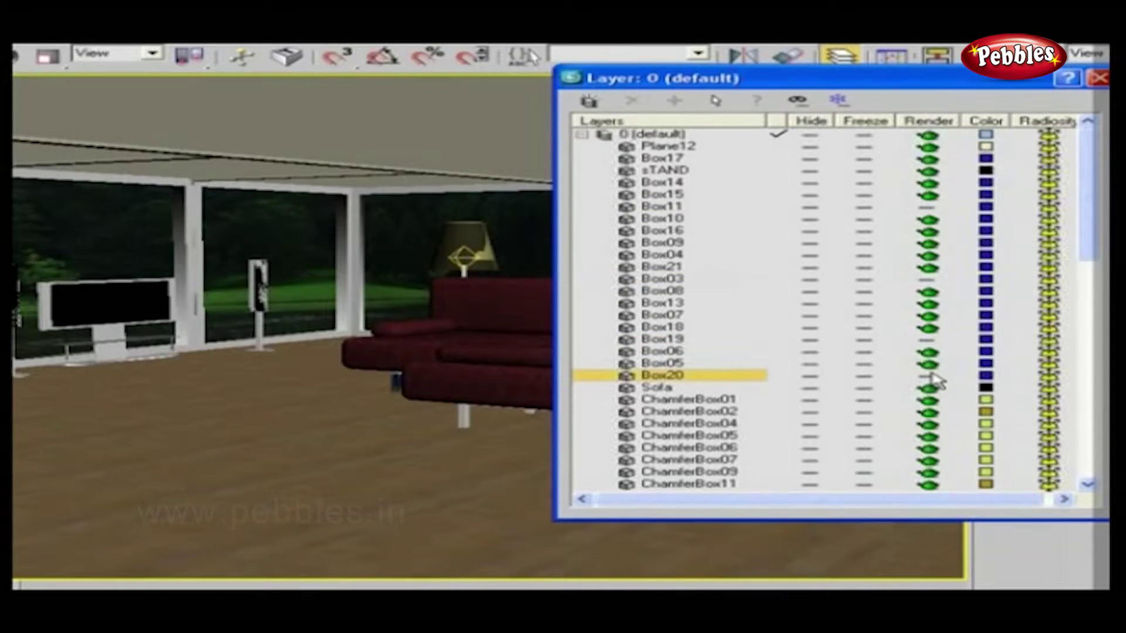
key("shift+q")
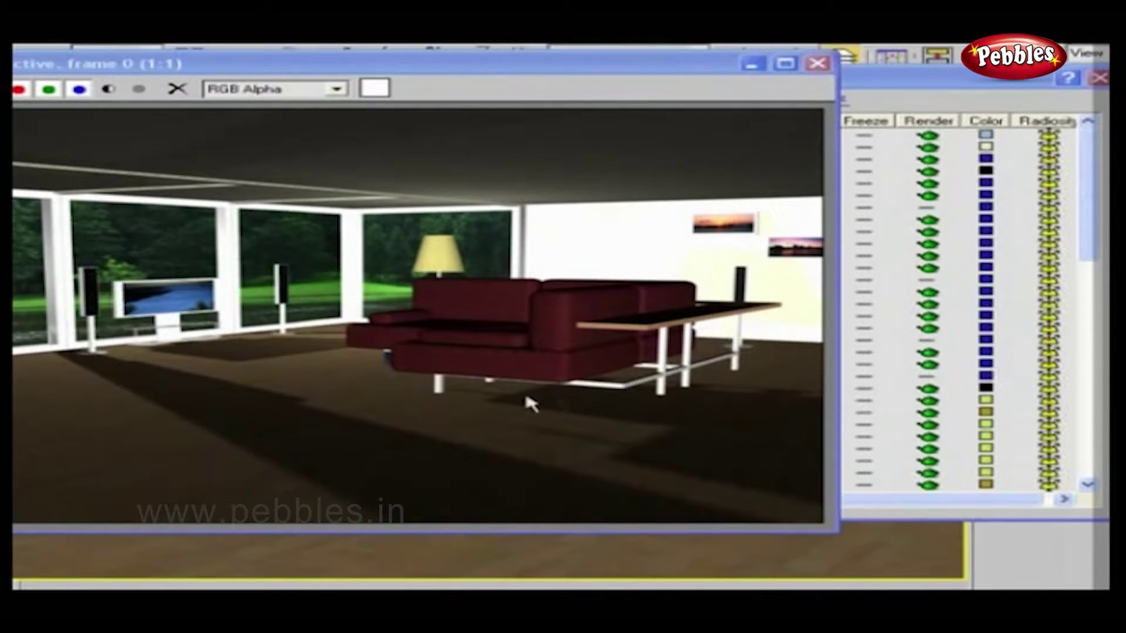
left_click(817, 62)
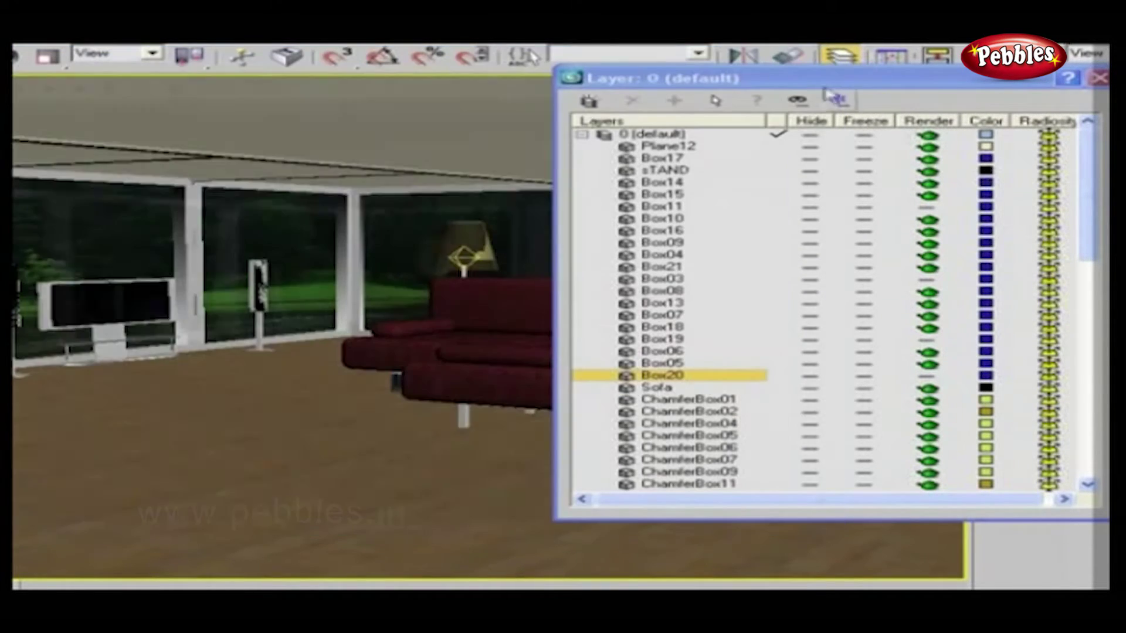
left_click(989, 351)
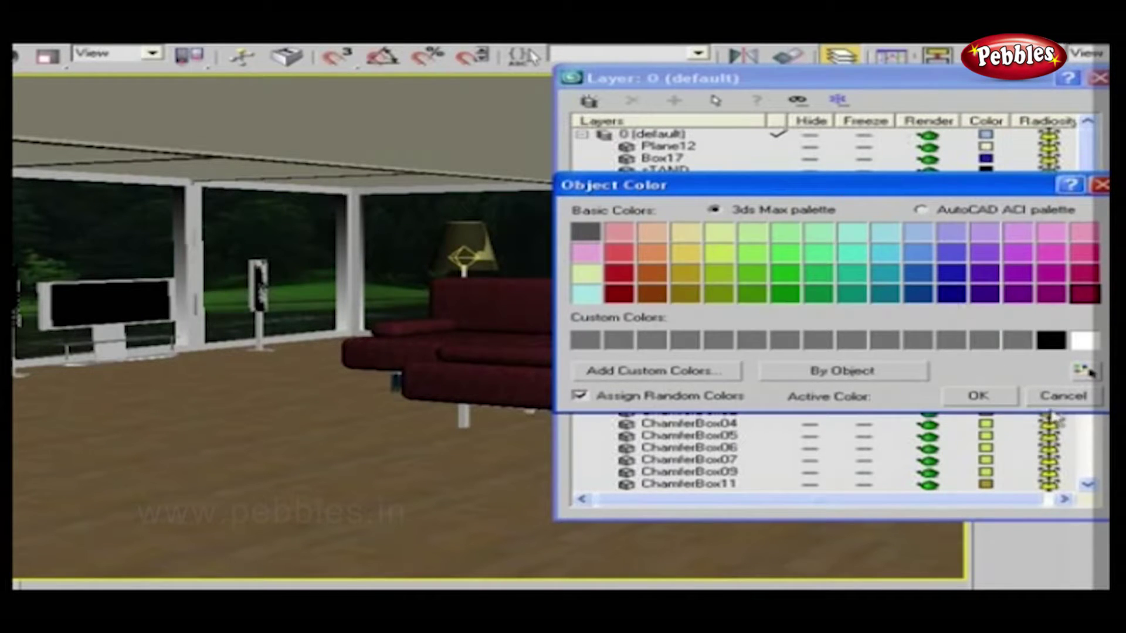
left_click(1062, 396)
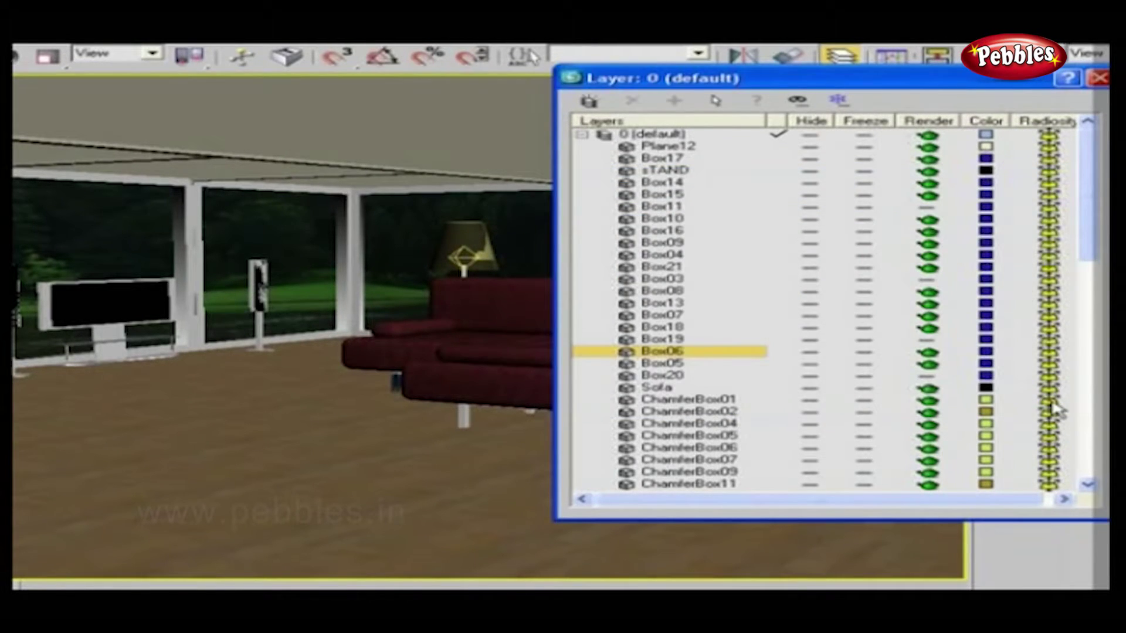
- Create a layer from the selected objects, rename it from Layer01 to 'new', and highlight it
left_click(590, 102)
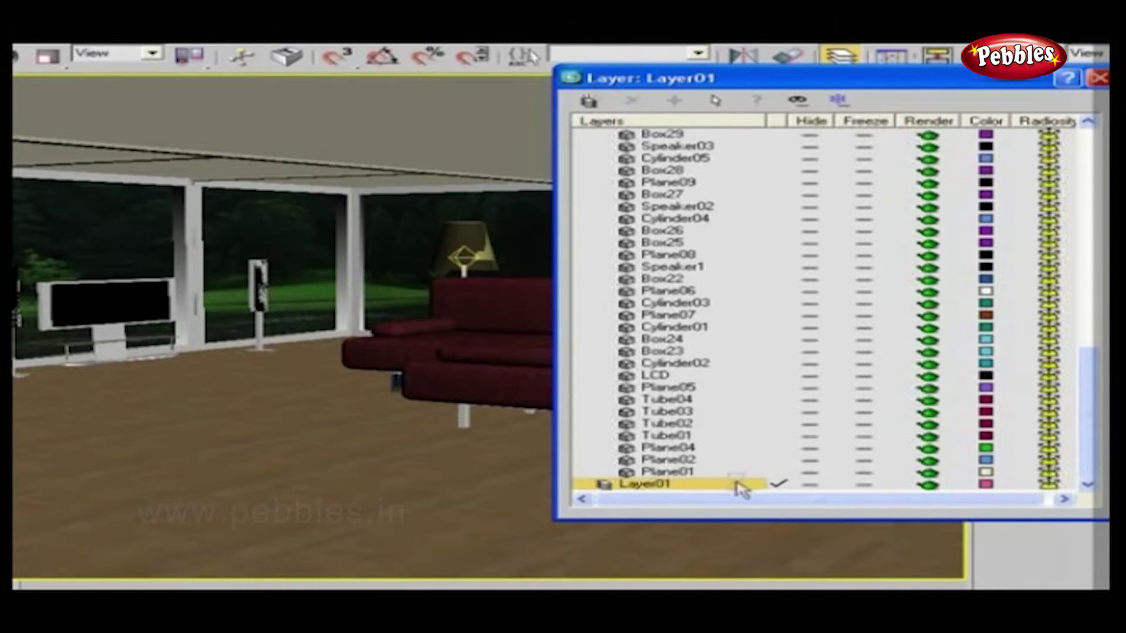
left_click(670, 485)
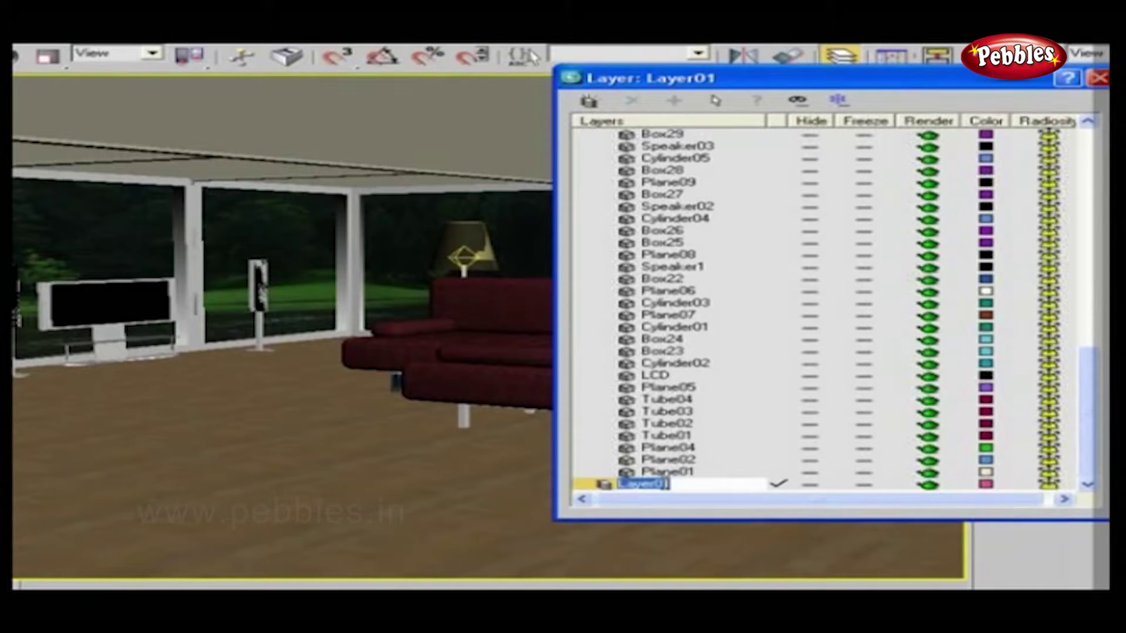
type("new")
key("Return")
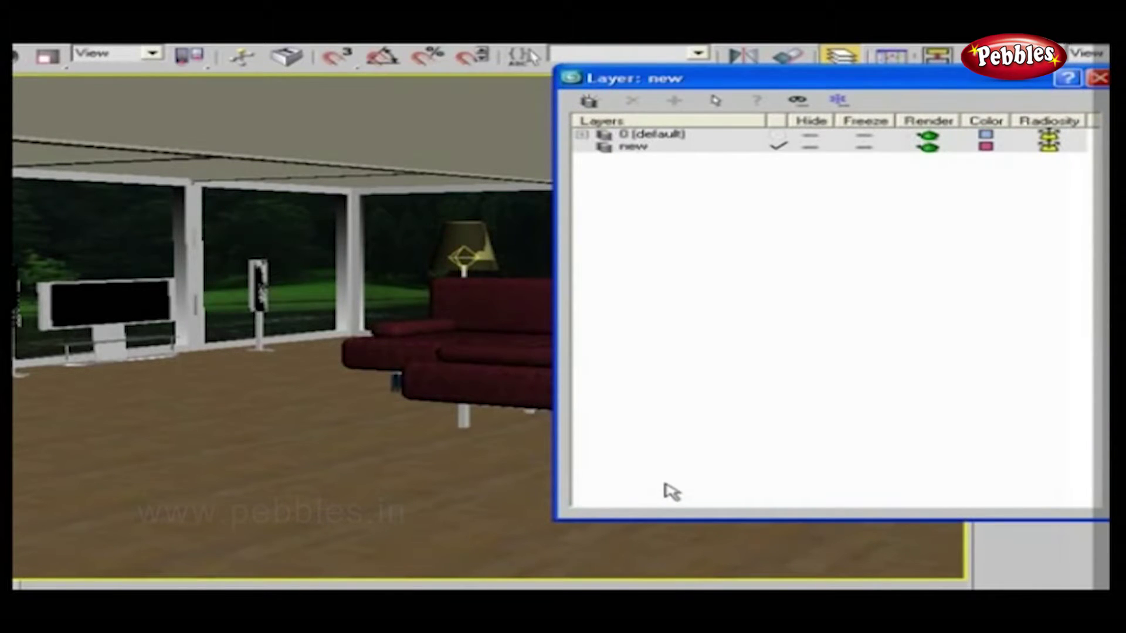
left_click(629, 151)
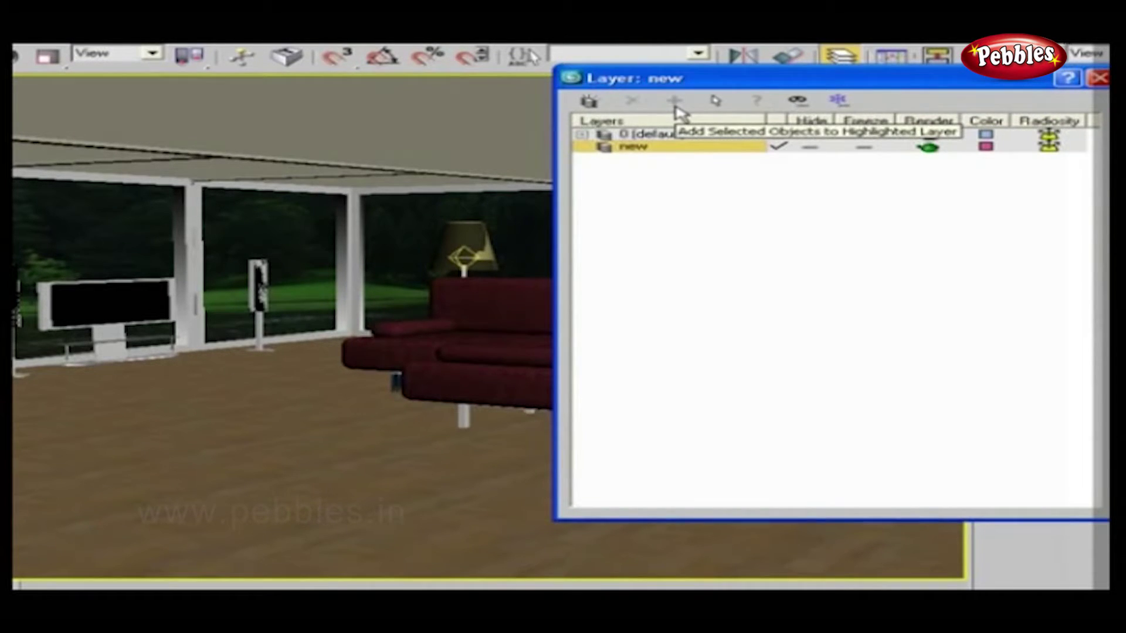
- Add the selected sofa to the 'new' layer and expand that layer to review its objects
left_click_drag(725, 79, 813, 79)
left_click(545, 353)
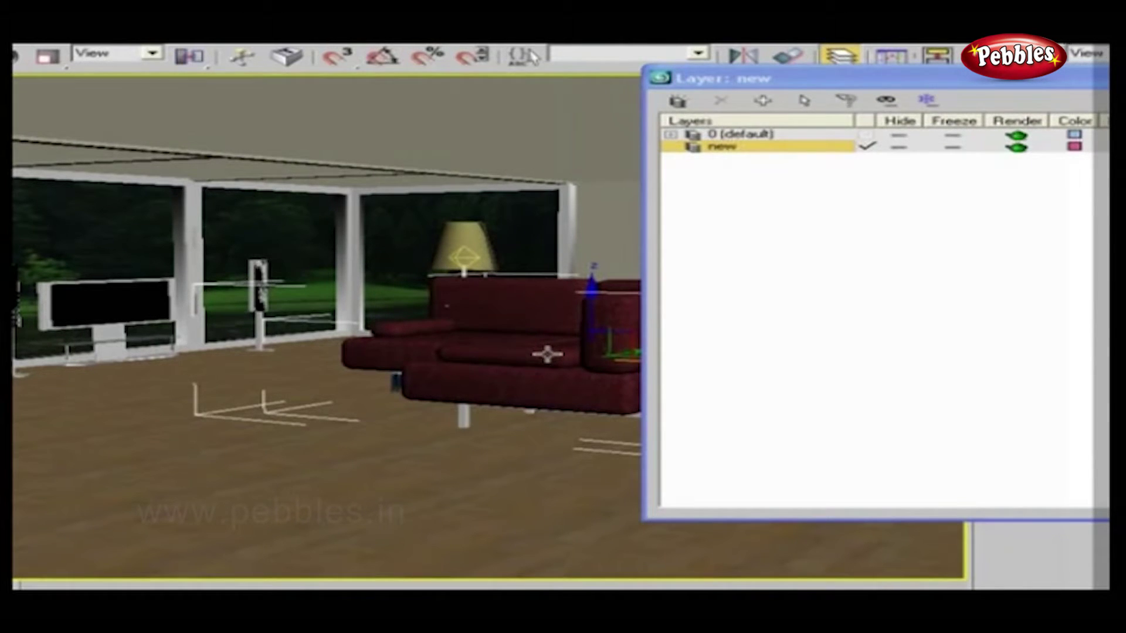
left_click(763, 105)
left_click(670, 147)
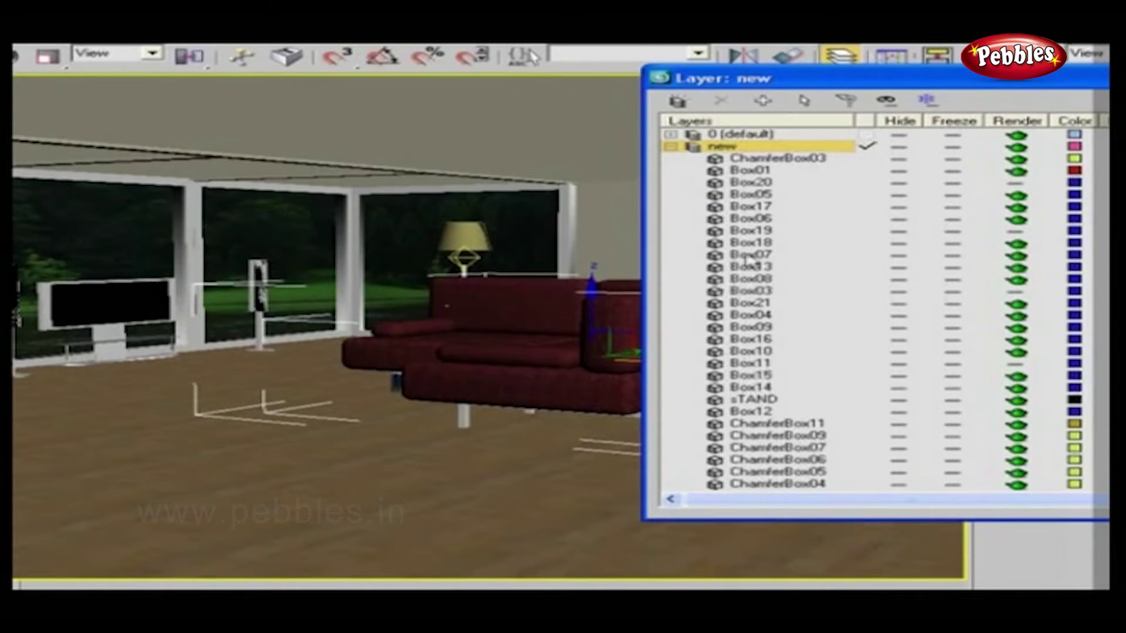
scroll(756, 378, "down", 1)
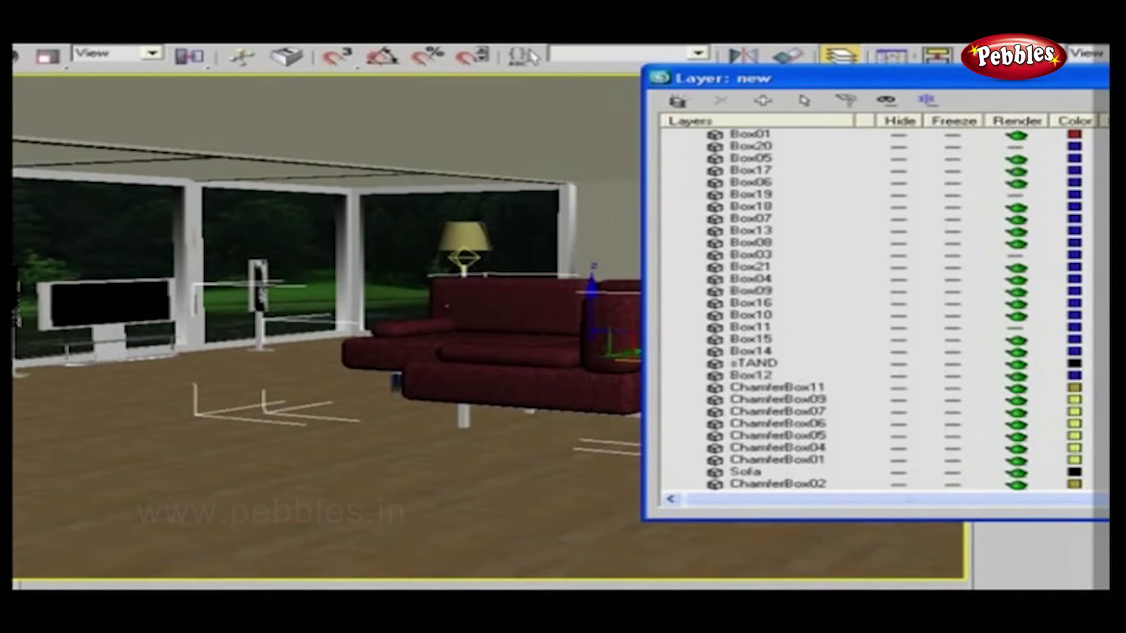
scroll(757, 378, "up", 1)
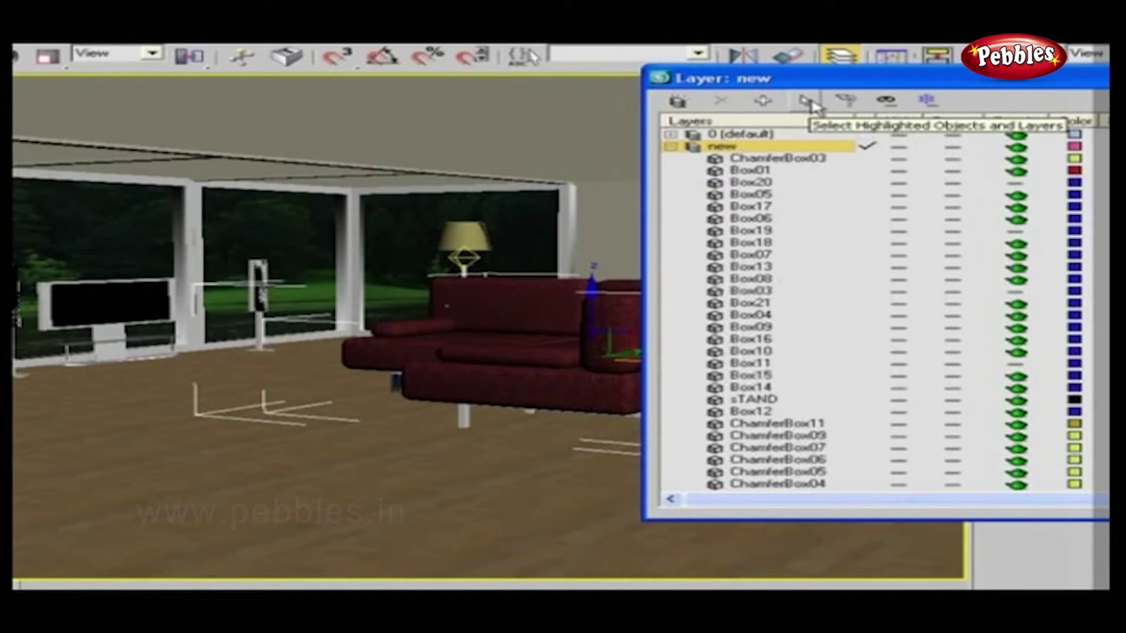
- Highlight ChamferBox03, Box21 and Box10 in the 'new' layer list and select them in the scene
left_click(756, 159)
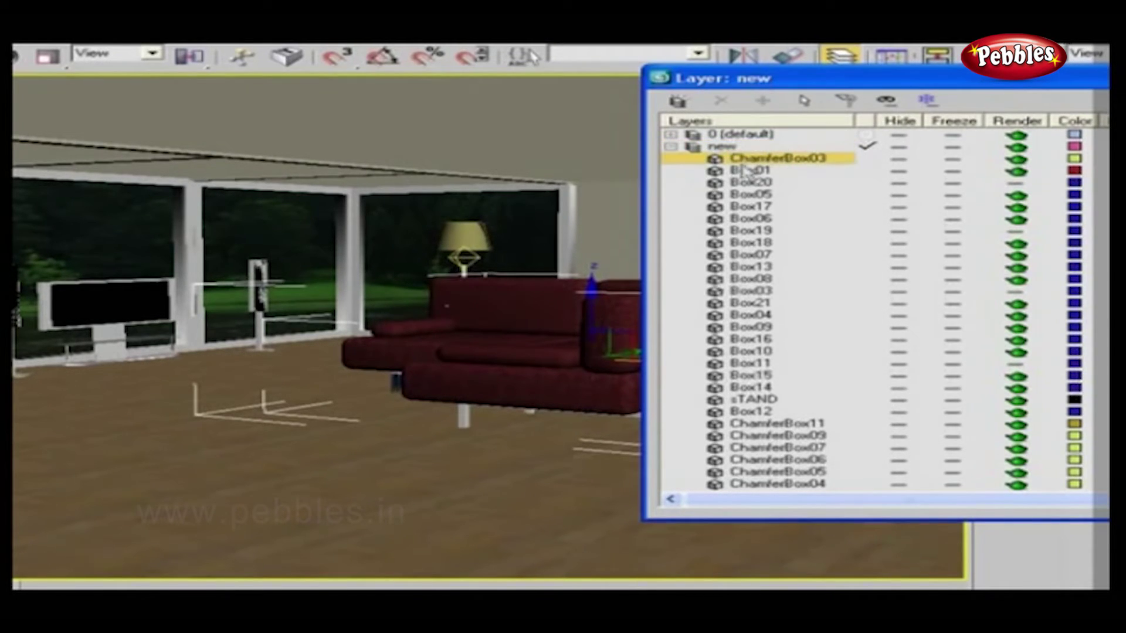
left_click(751, 303, "ctrl")
left_click(750, 352, "ctrl")
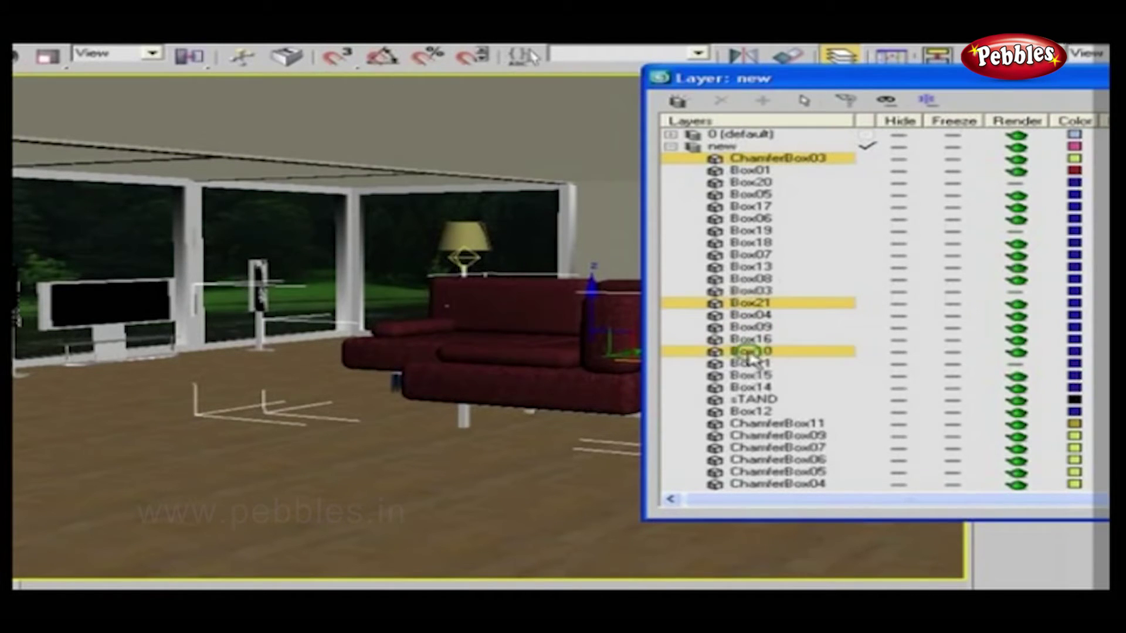
left_click(808, 100)
left_click_drag(746, 81, 722, 80)
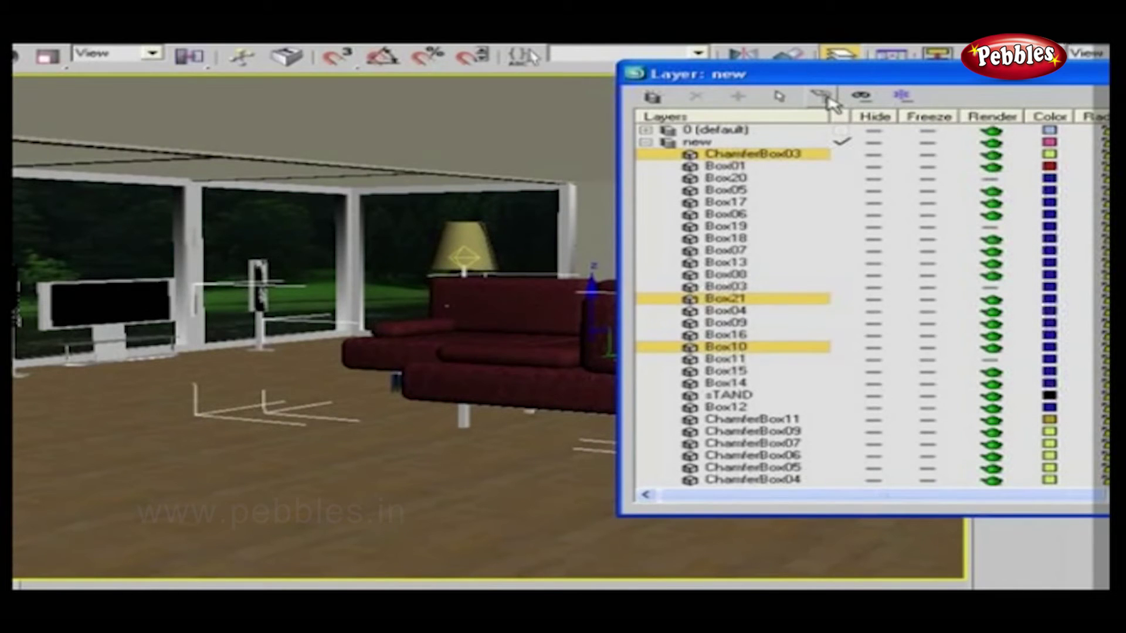
- Select the TV and highlight its layer, showing it belongs to 0 (default)
left_click(704, 142)
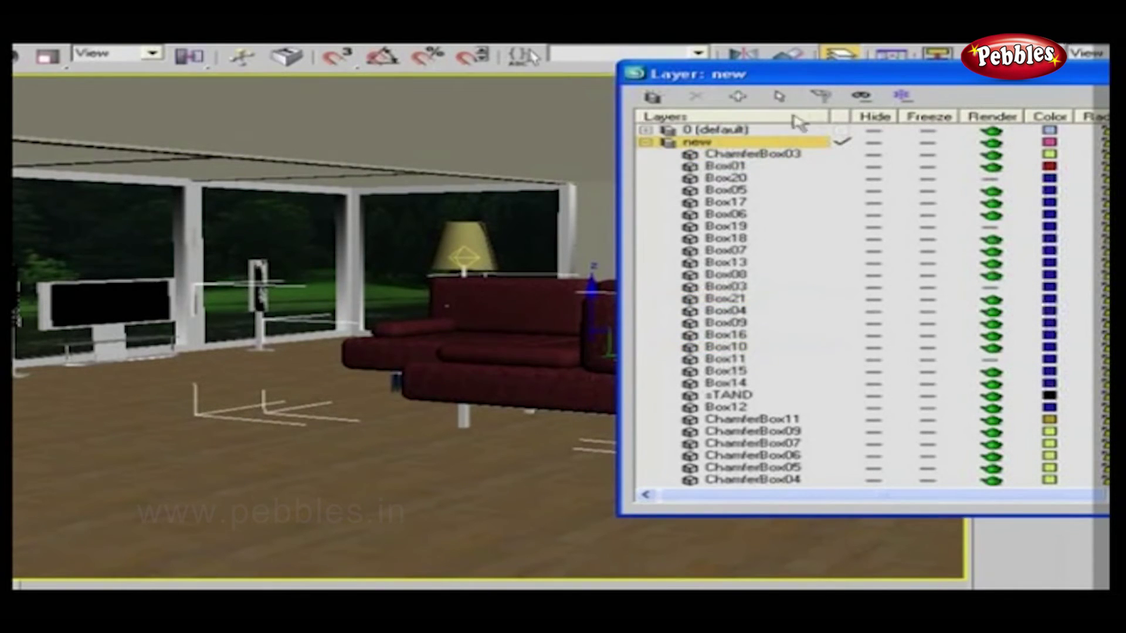
left_click(93, 308)
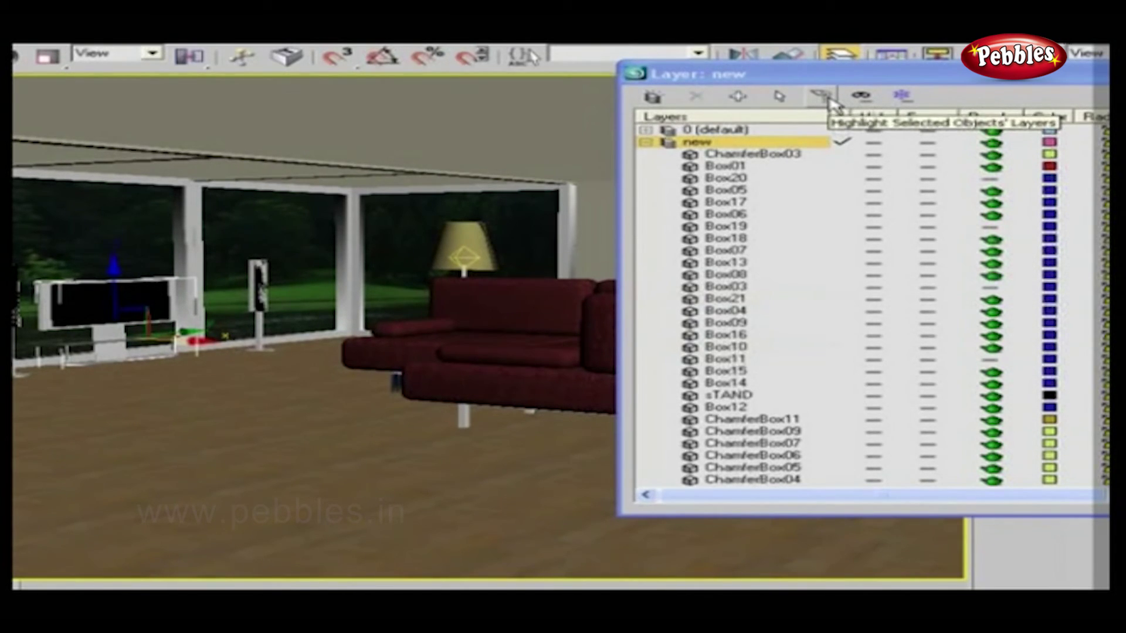
left_click(829, 100)
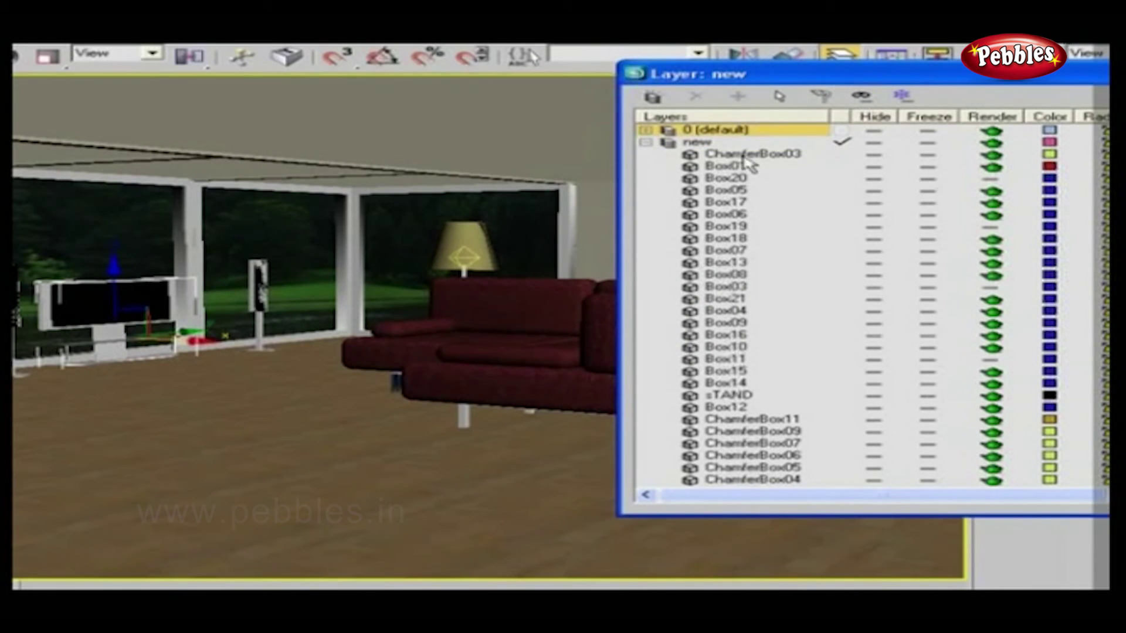